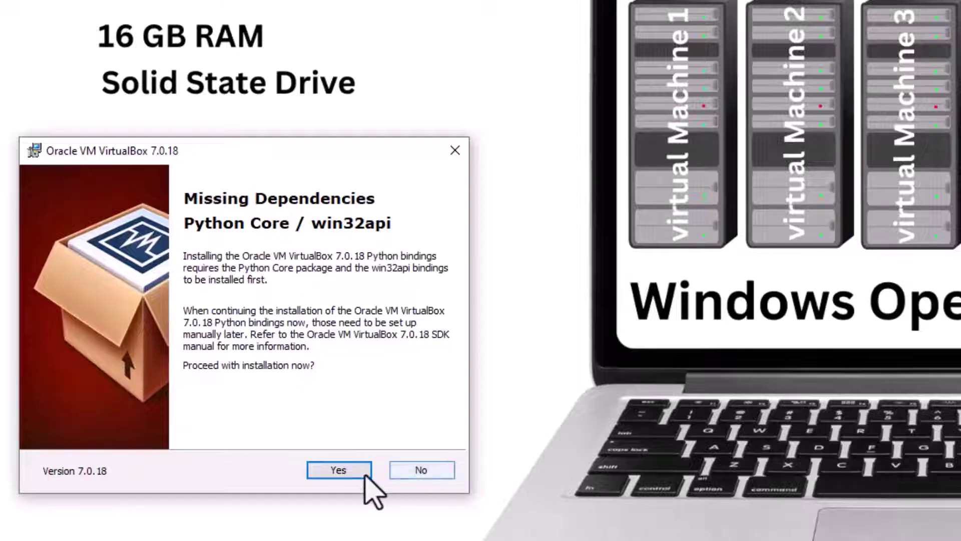
# Decline the missing Python dependencies, confirm cancelling the VirtualBox 7.0.18 install, and exit the wizard.
pyautogui.click(416, 473)
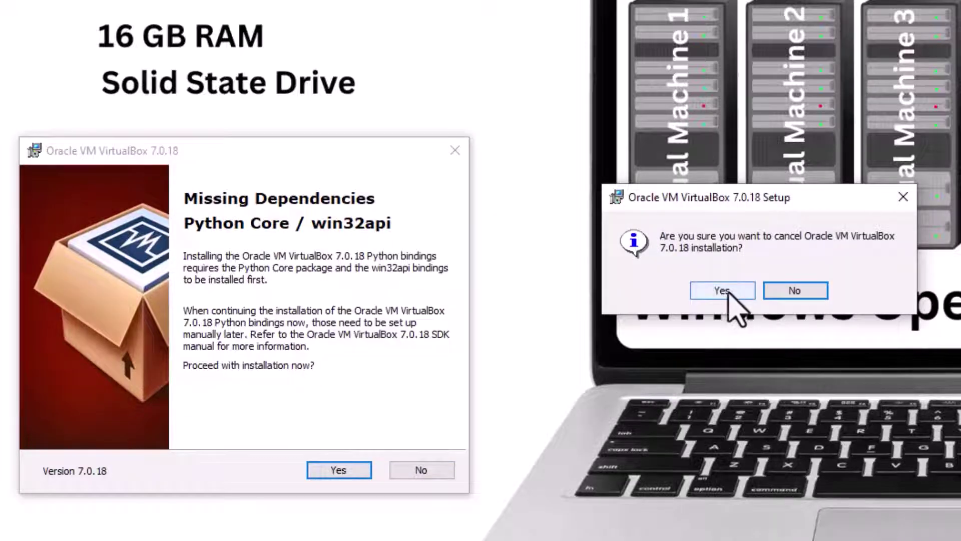
pyautogui.click(729, 294)
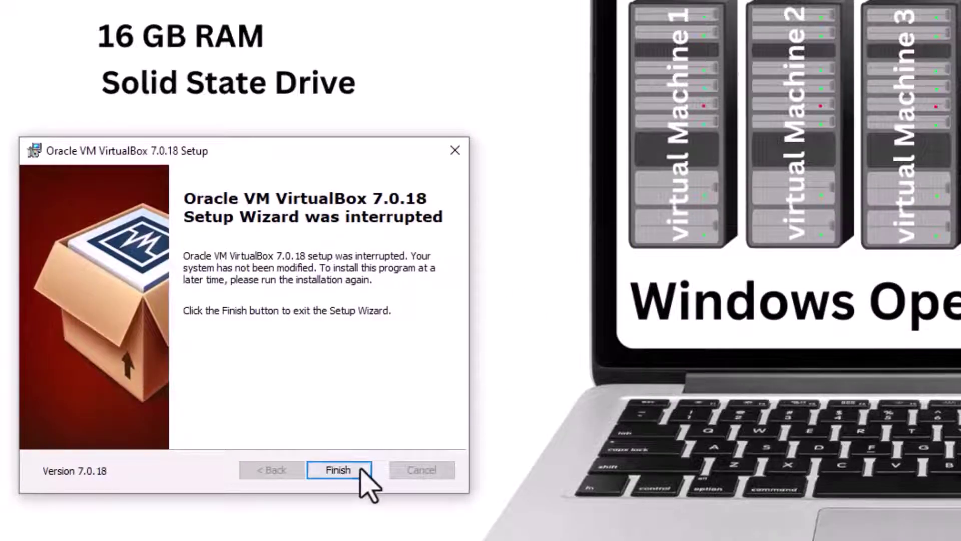
pyautogui.click(338, 470)
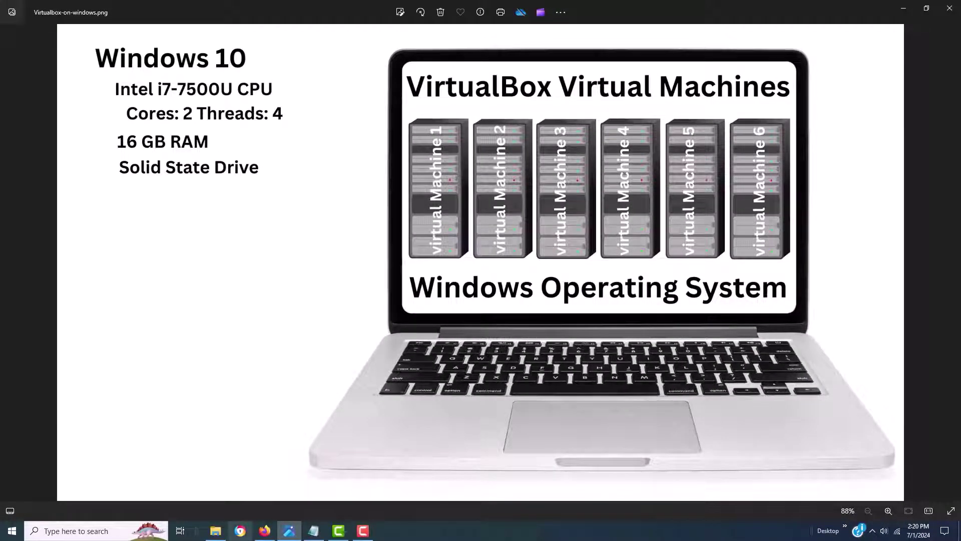
# In Firefox, open the Download Python | Python.org page from the python download search results.
pyautogui.click(265, 534)
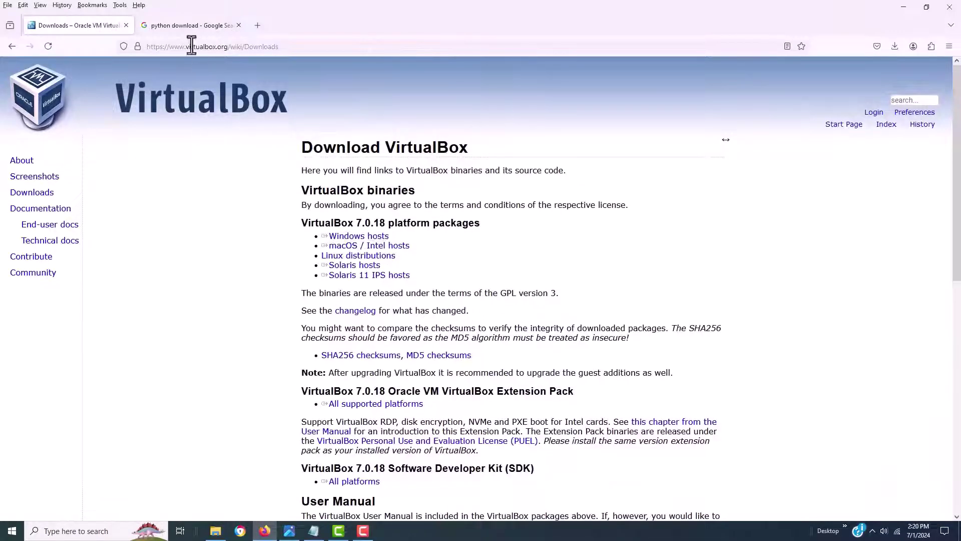
pyautogui.click(186, 26)
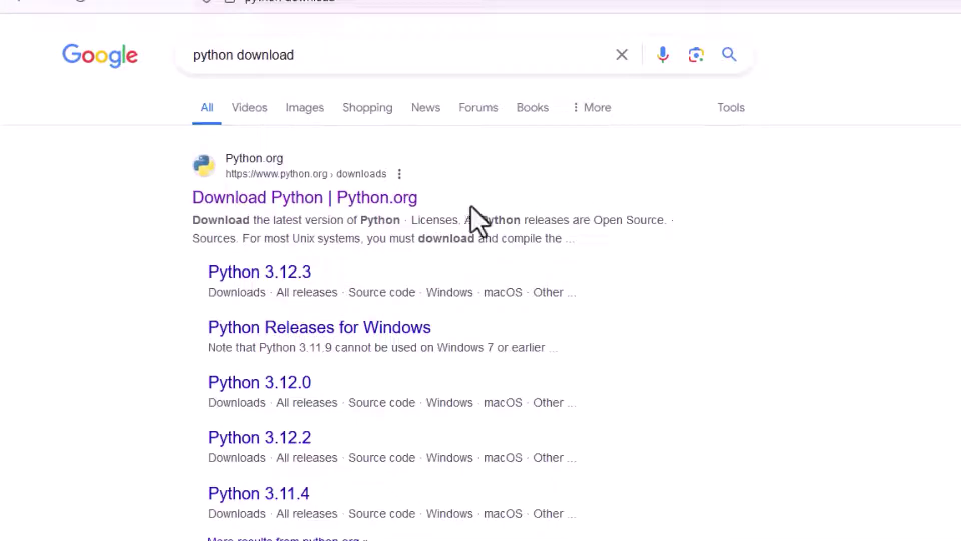
pyautogui.click(323, 48)
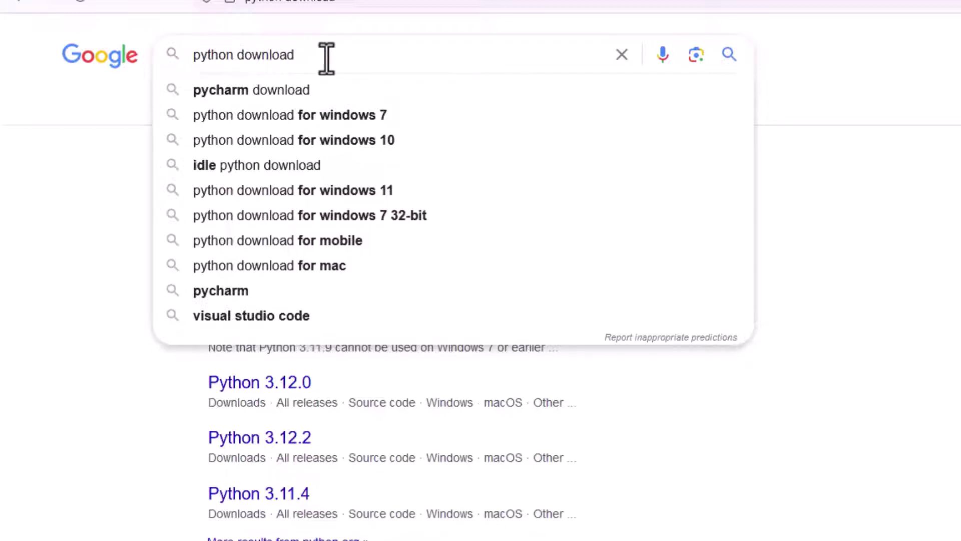
pyautogui.click(910, 387)
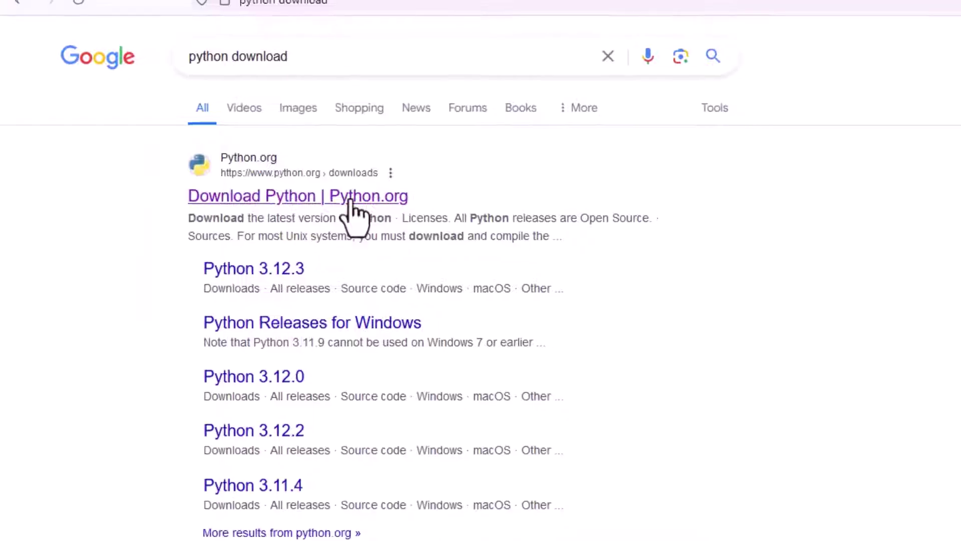
pyautogui.click(351, 196)
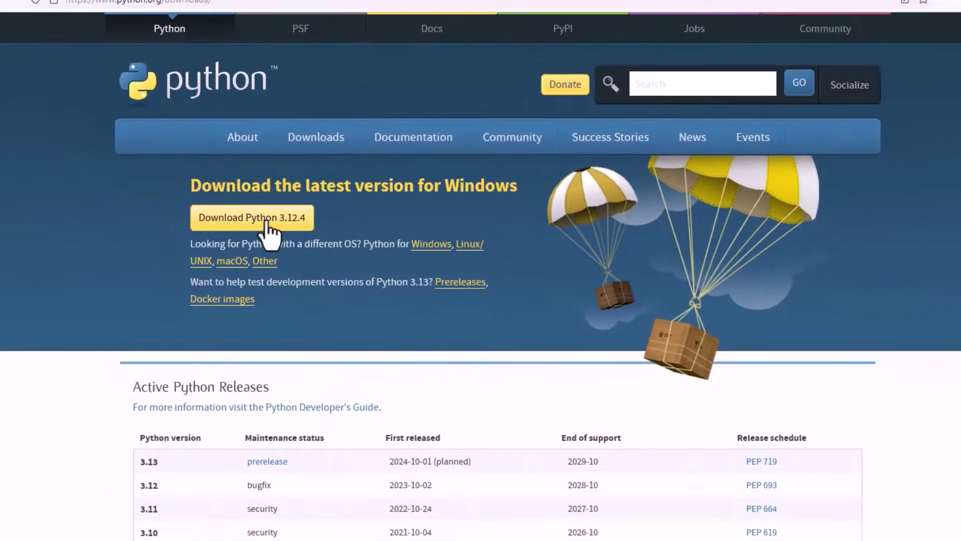
# Download the Python 3.12.4 installer, then minimize Firefox.
pyautogui.click(234, 225)
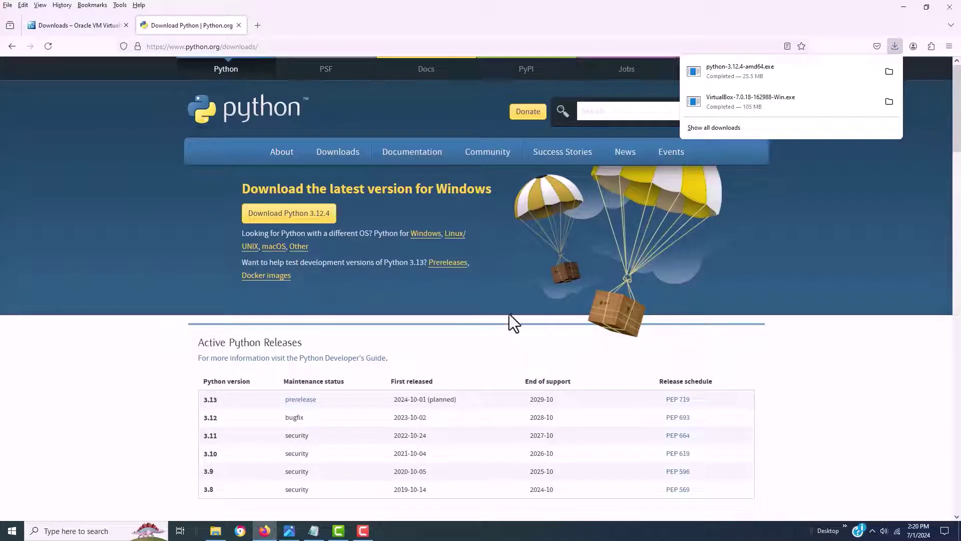
pyautogui.click(905, 7)
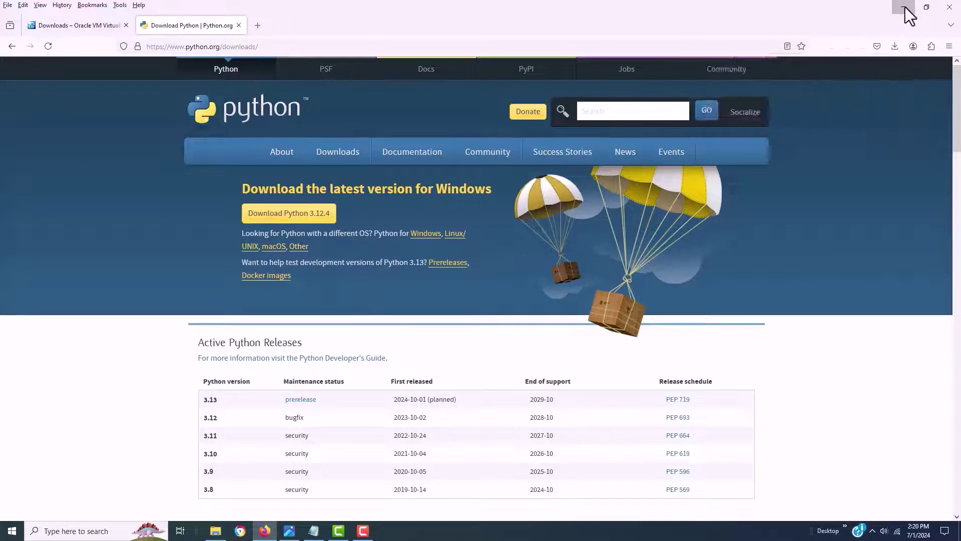
pyautogui.click(906, 8)
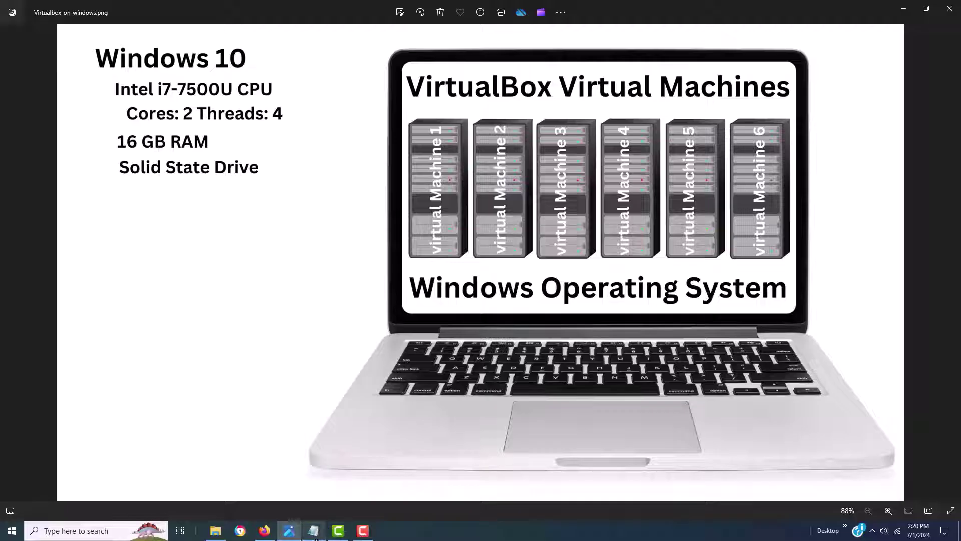
# Run python-3.12.4-amd64.exe from the Downloads folder, allowing the unverified app to install.
pyautogui.click(215, 530)
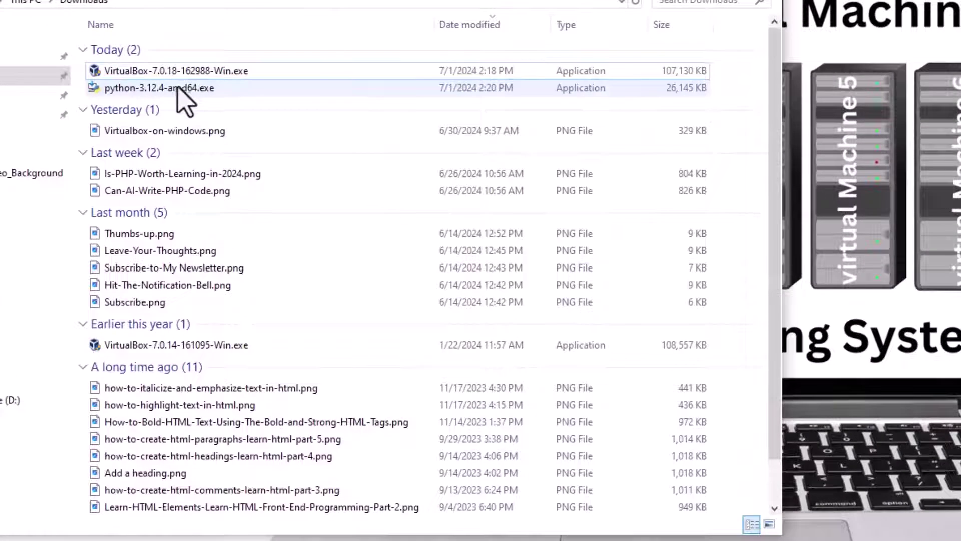
pyautogui.click(187, 97)
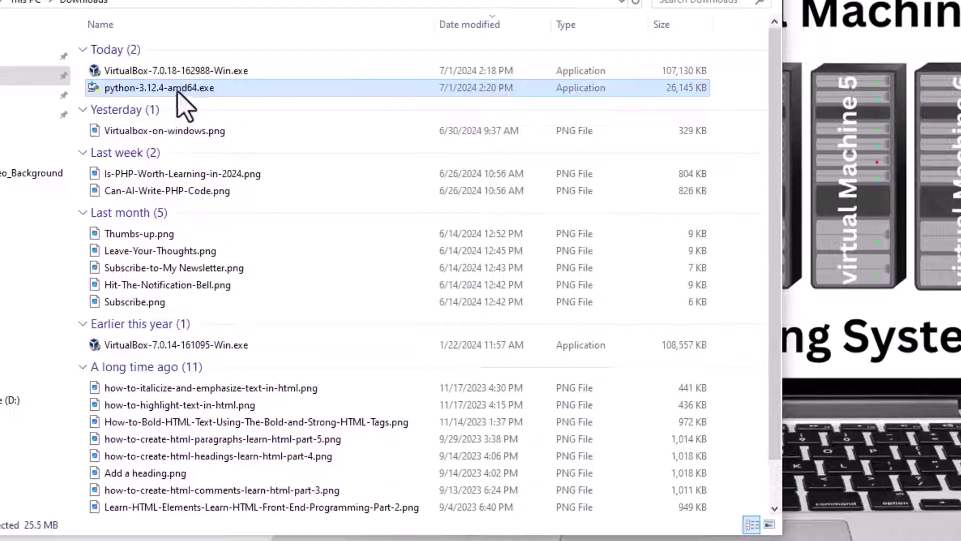
pyautogui.rightClick(178, 92)
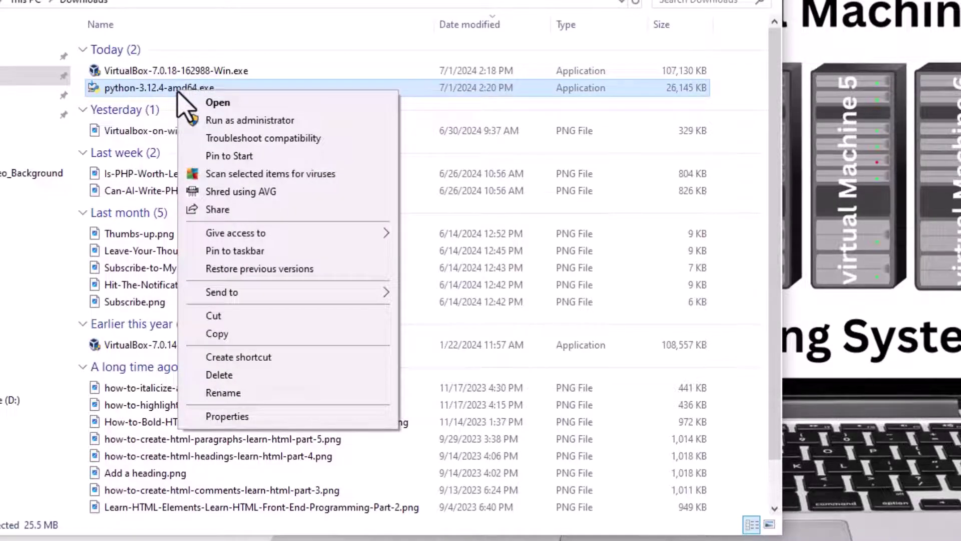
pyautogui.click(261, 131)
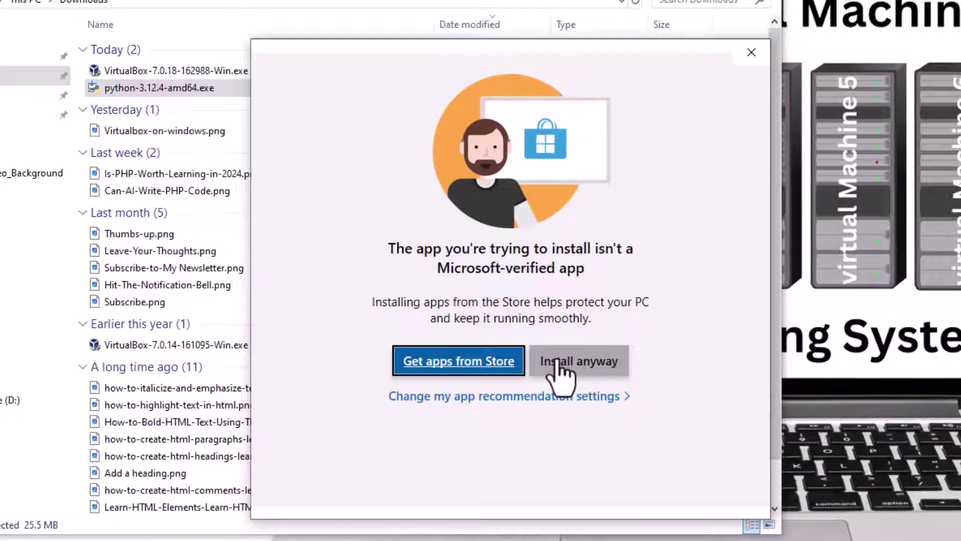
pyautogui.click(565, 363)
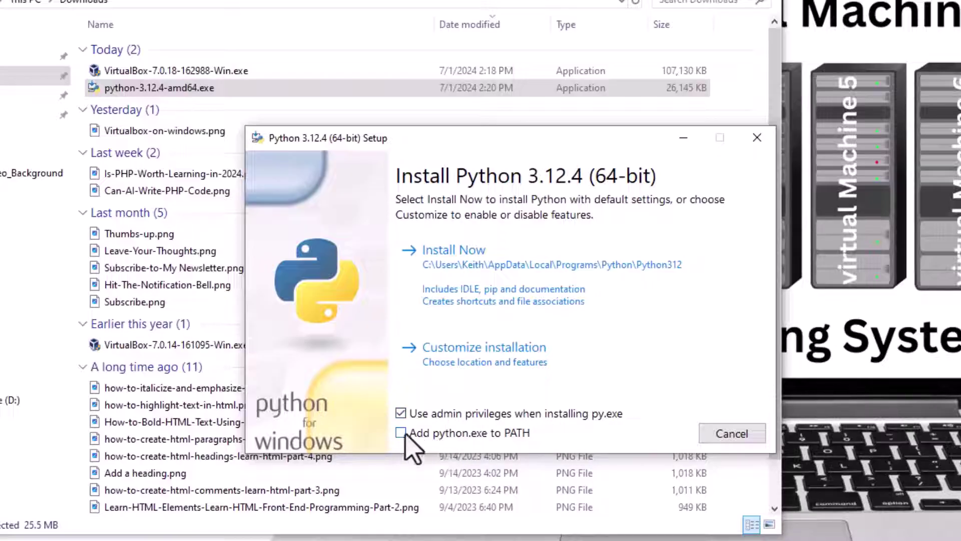
# Install Python 3.12.4 without admin privileges for py.exe and with python.exe added to PATH, then close setup.
pyautogui.click(401, 413)
pyautogui.click(400, 432)
pyautogui.click(732, 435)
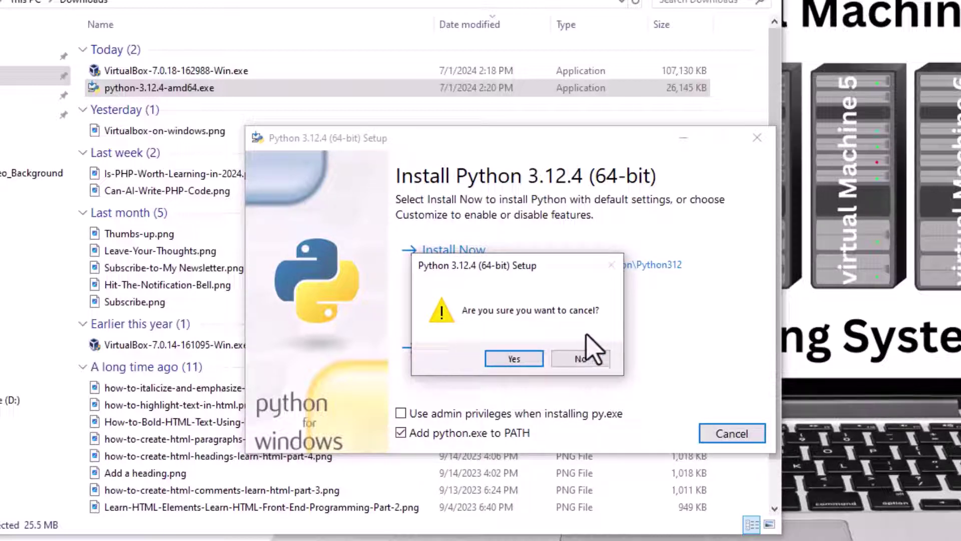
pyautogui.click(580, 359)
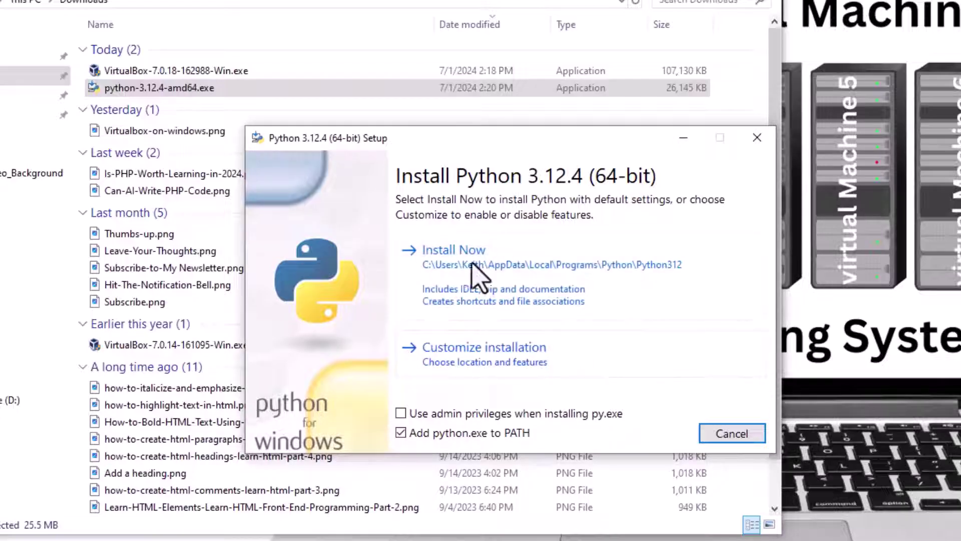
pyautogui.click(441, 256)
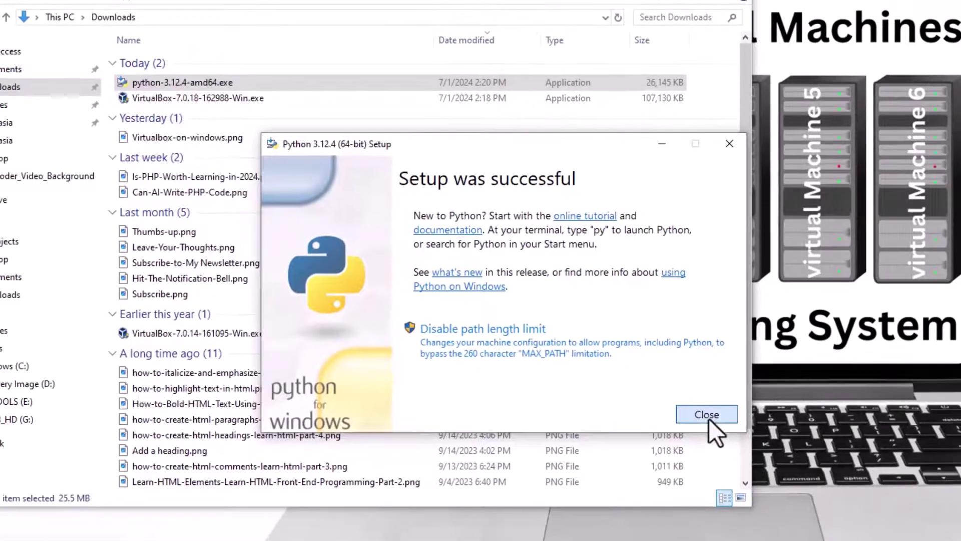
pyautogui.click(733, 433)
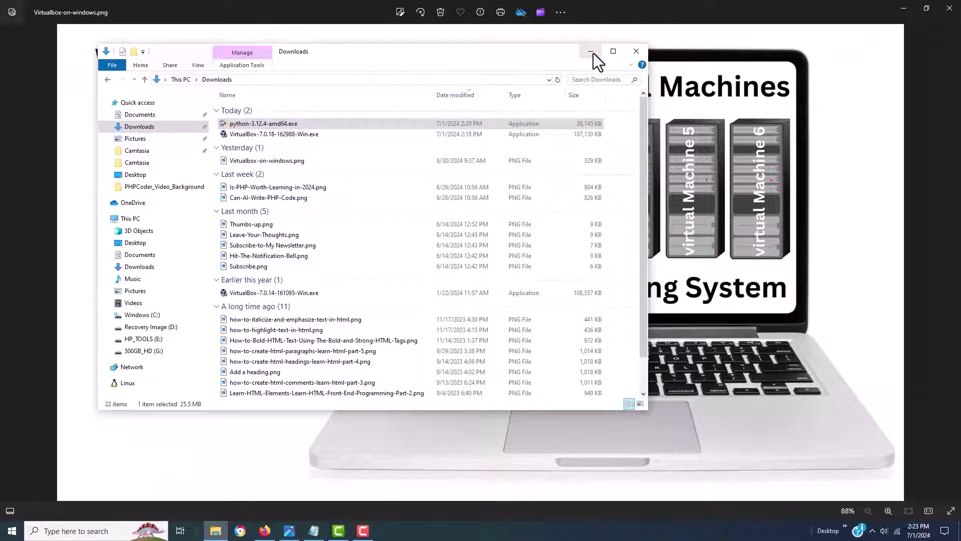
# Minimize File Explorer, bring up the py-cammands.txt notes in Notepad, and open Windows search.
pyautogui.click(590, 52)
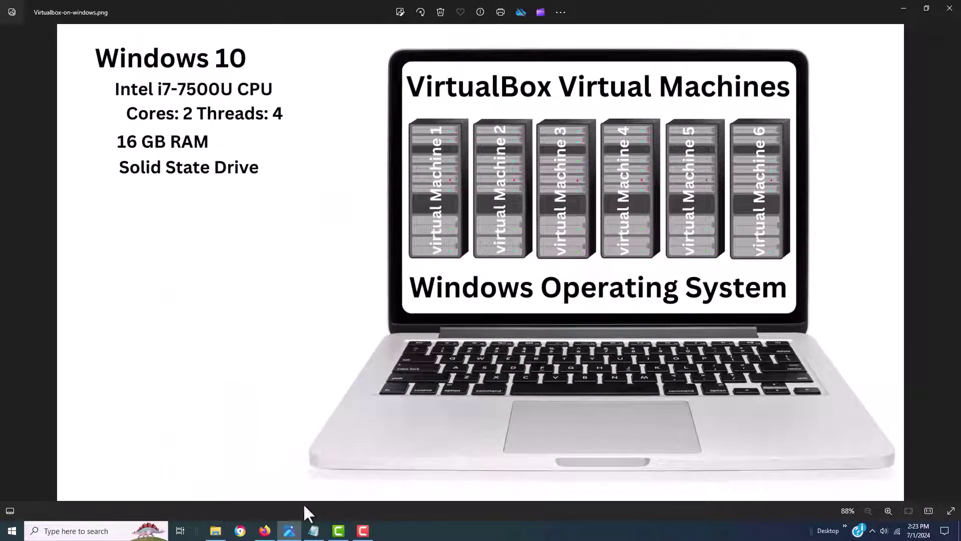
pyautogui.moveTo(314, 535)
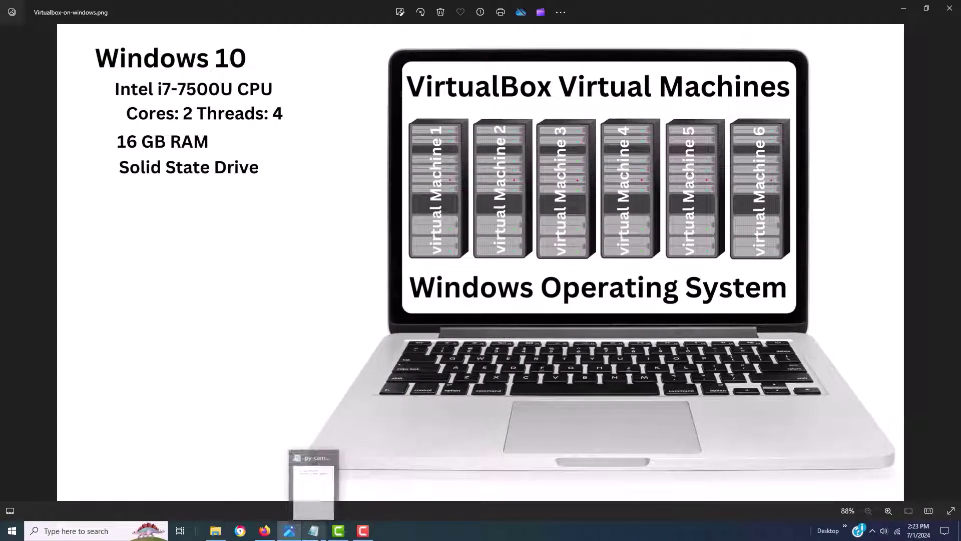
pyautogui.click(313, 535)
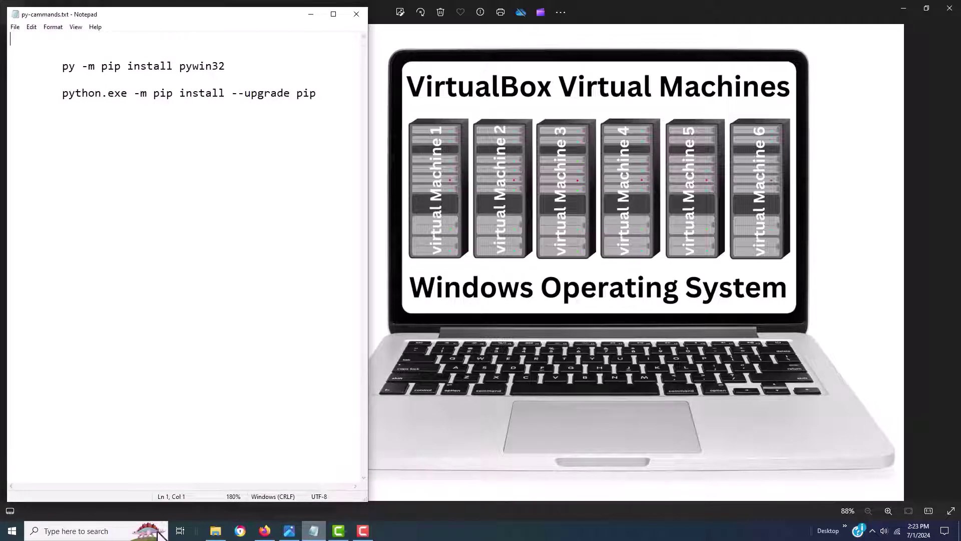
pyautogui.click(88, 532)
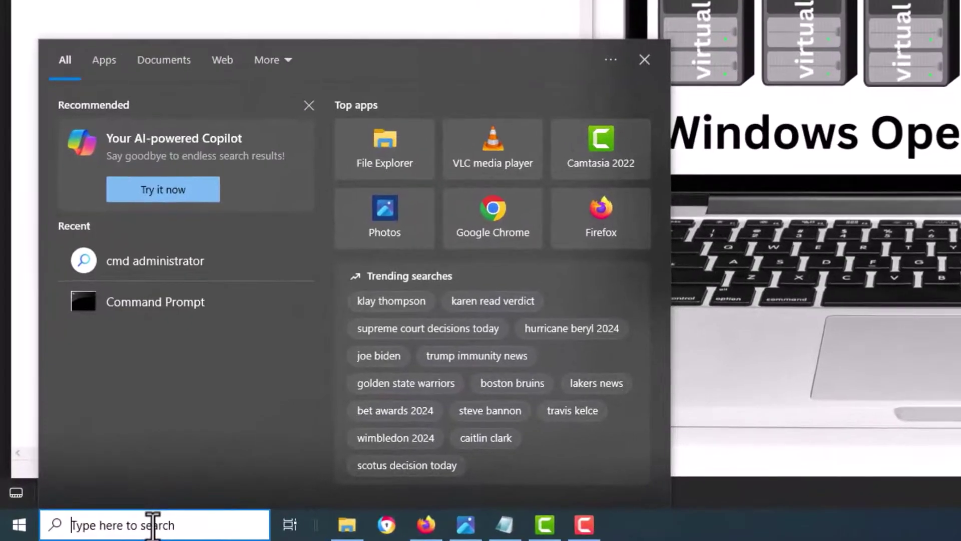
# Launch Command Prompt as administrator via a 'cmd' search and place it beside the Notepad notes.
pyautogui.write('cmd')
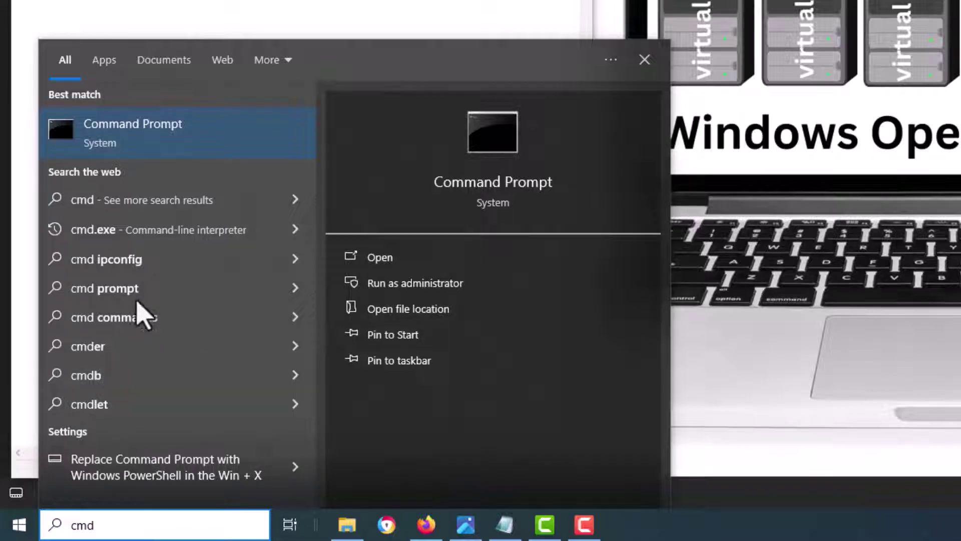
pyautogui.rightClick(146, 134)
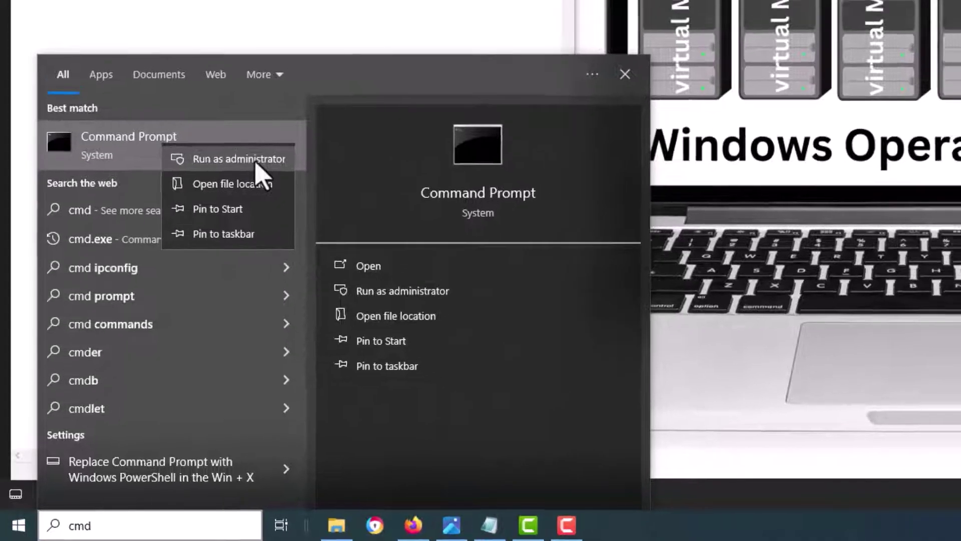
pyautogui.click(260, 148)
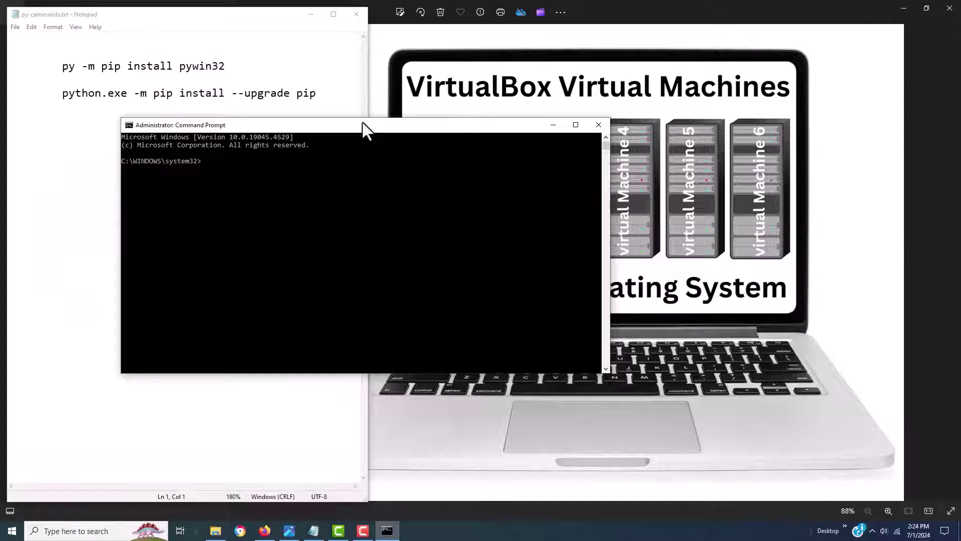
pyautogui.moveTo(364, 129); pyautogui.dragTo(621, 50)
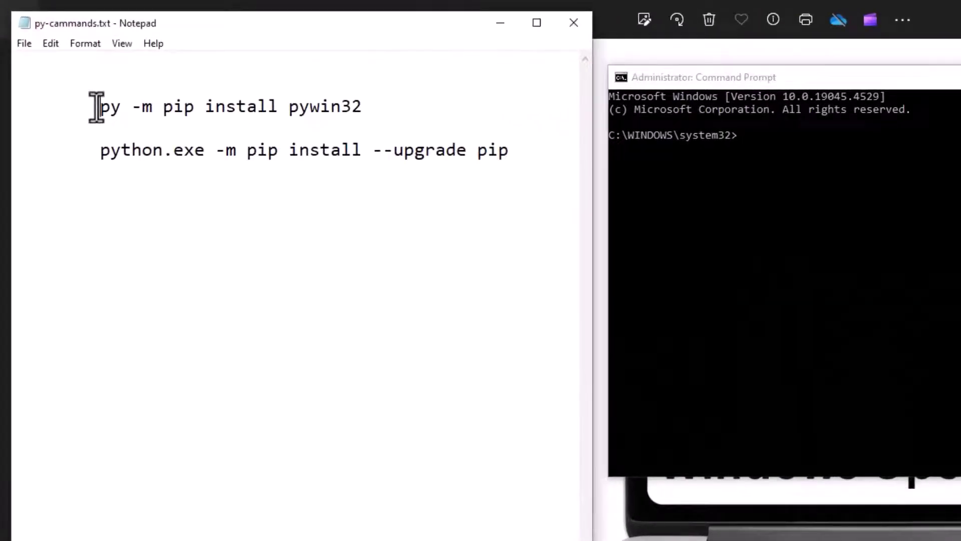
# Copy 'py -m pip install pywin32' from Notepad and run it in the admin console.
pyautogui.moveTo(62, 66); pyautogui.dragTo(108, 70)
pyautogui.moveTo(172, 115); pyautogui.dragTo(358, 115)
pyautogui.hotkey('ctrl', 'c')
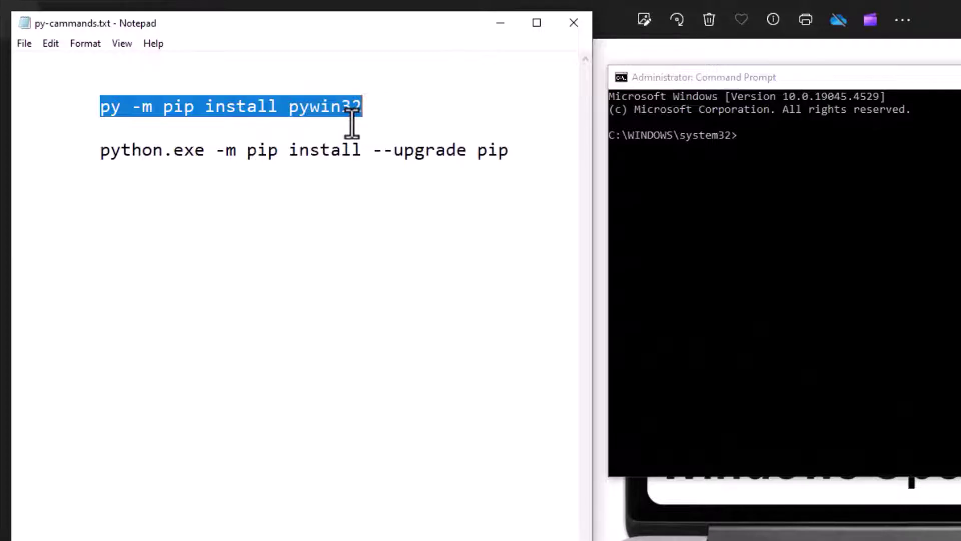
pyautogui.click(361, 210)
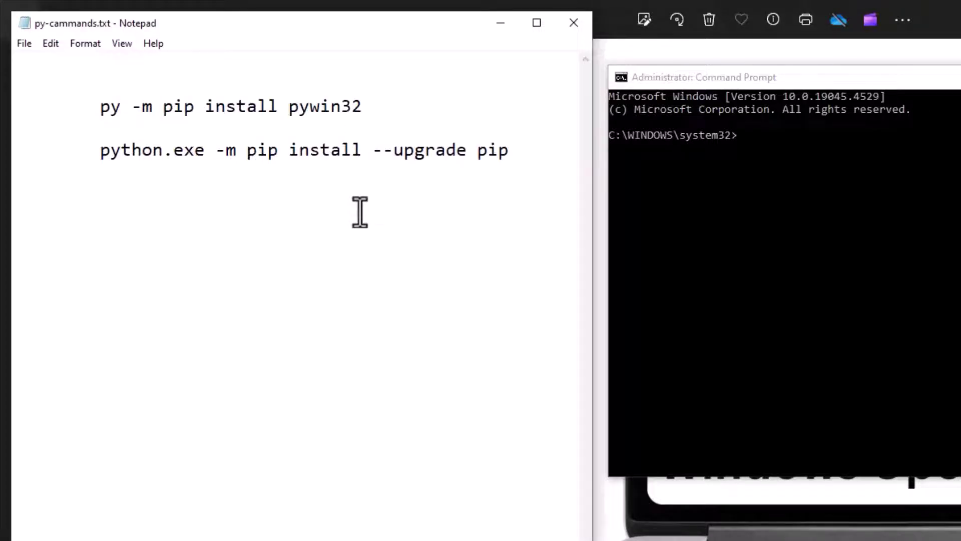
pyautogui.click(390, 107)
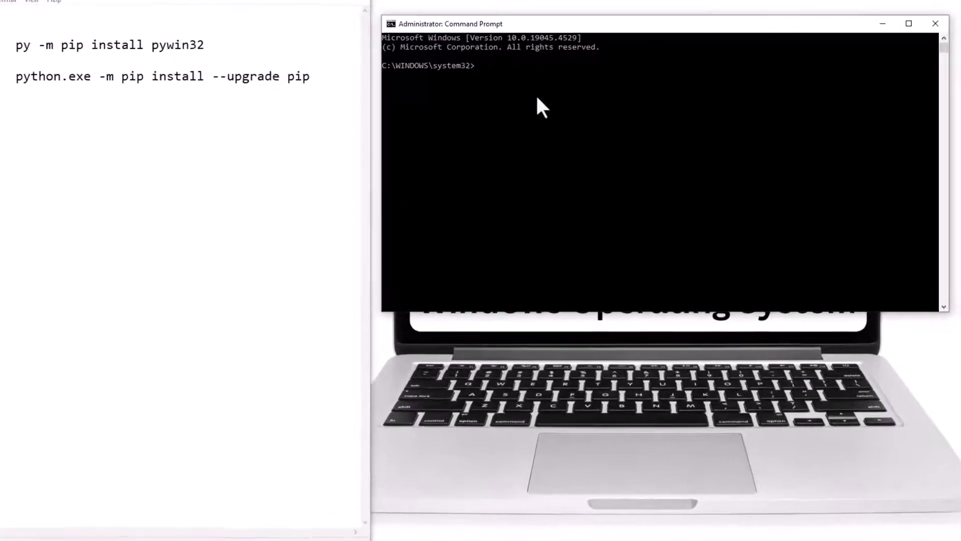
pyautogui.click(831, 195)
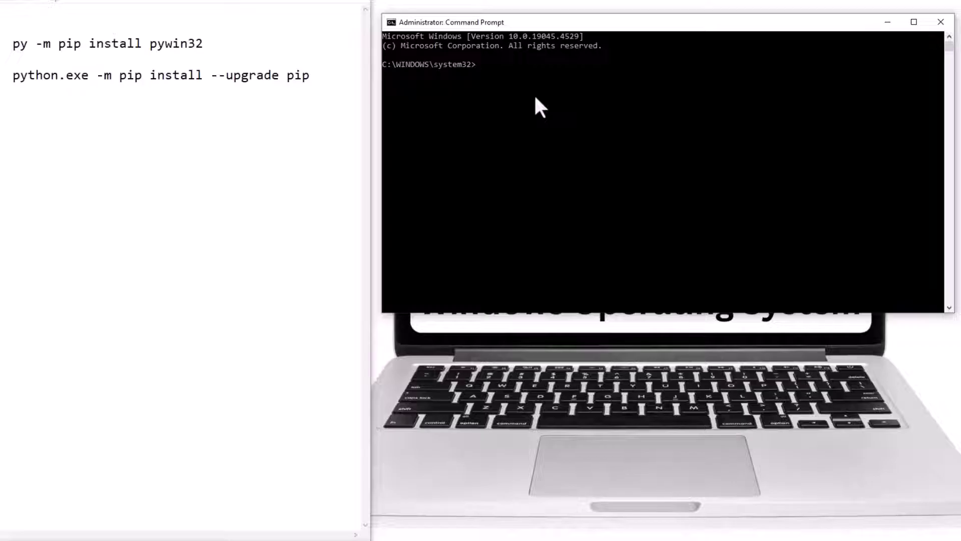
pyautogui.hotkey('ctrl', 'v')
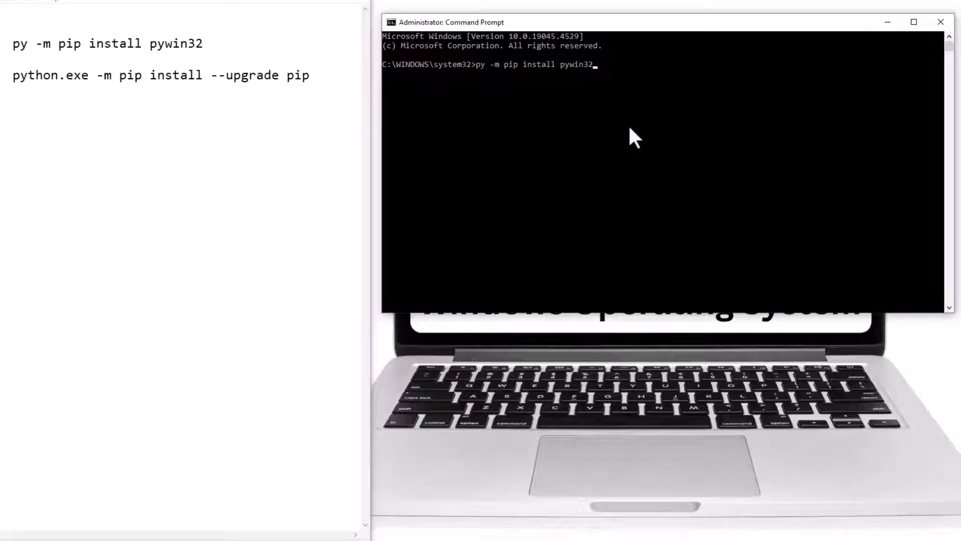
pyautogui.press('Return')
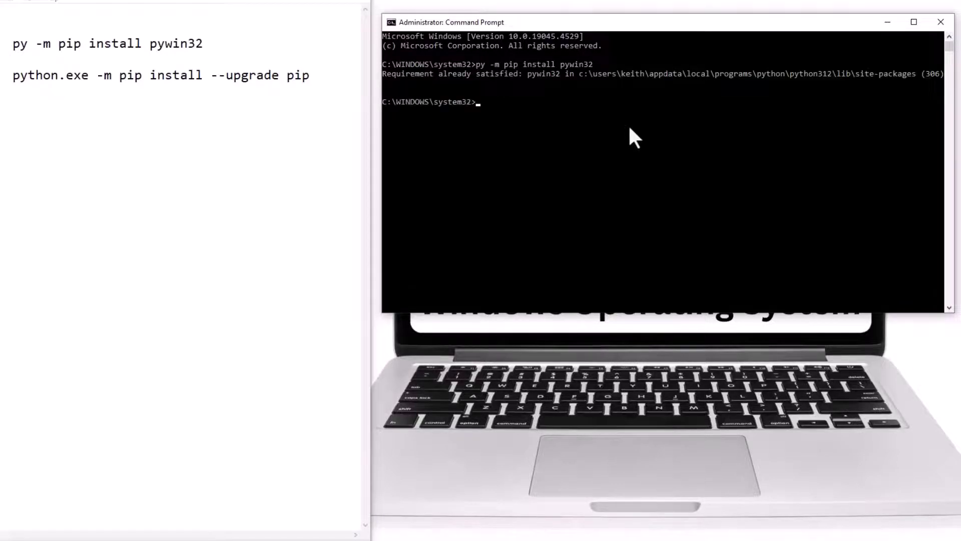
# Copy 'python.exe -m pip install --upgrade pip' from Notepad and run it in the admin console.
pyautogui.click(11, 77)
pyautogui.moveTo(11, 78); pyautogui.dragTo(310, 80)
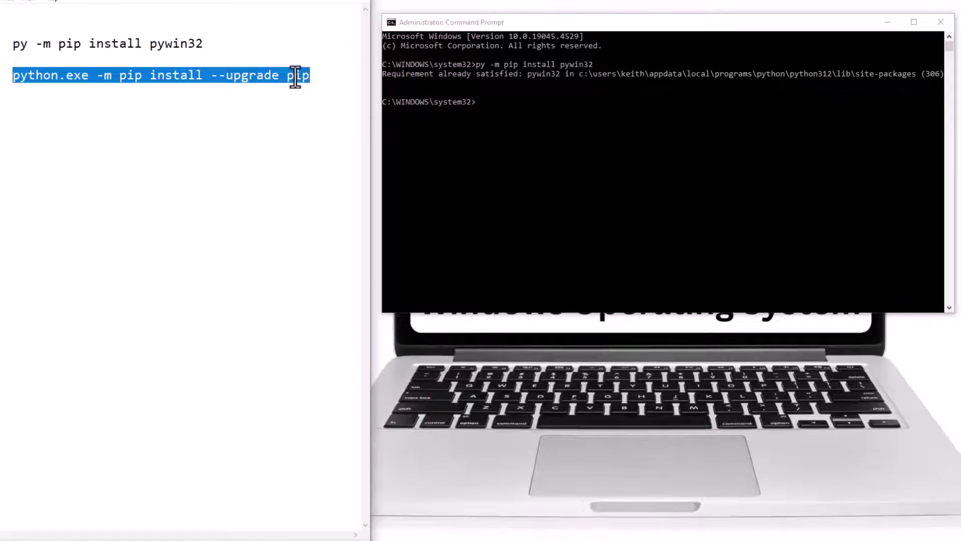
pyautogui.rightClick(299, 76)
pyautogui.click(330, 114)
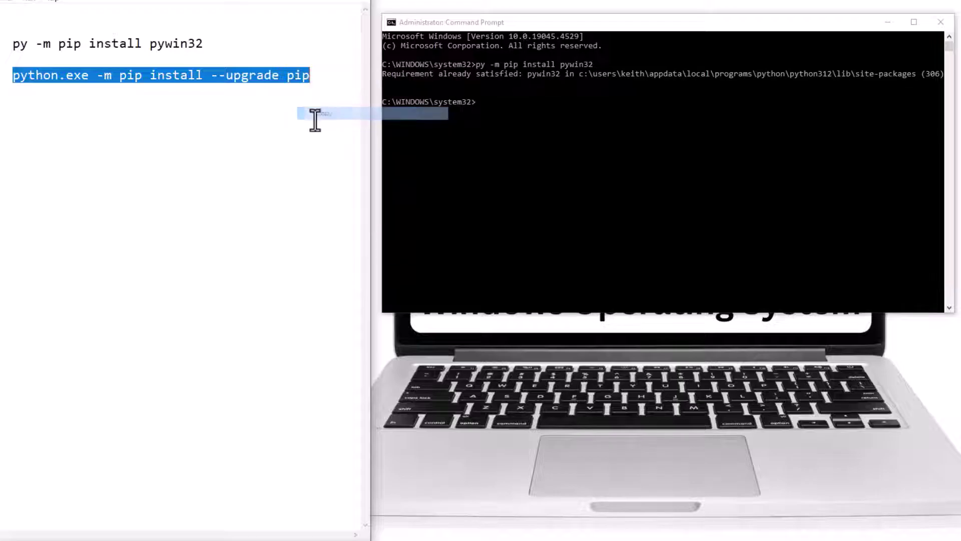
pyautogui.click(316, 127)
pyautogui.click(497, 99)
pyautogui.rightClick(495, 99)
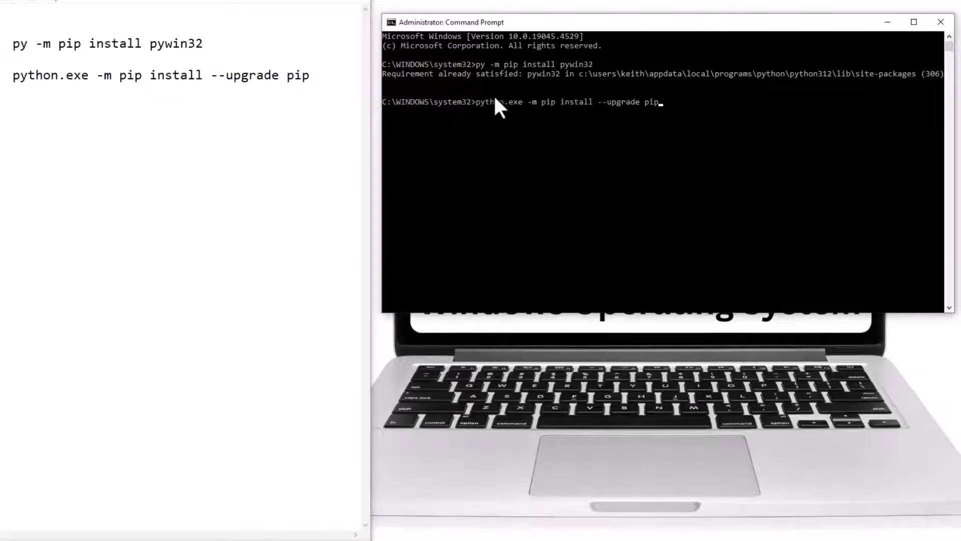
pyautogui.press('Return')
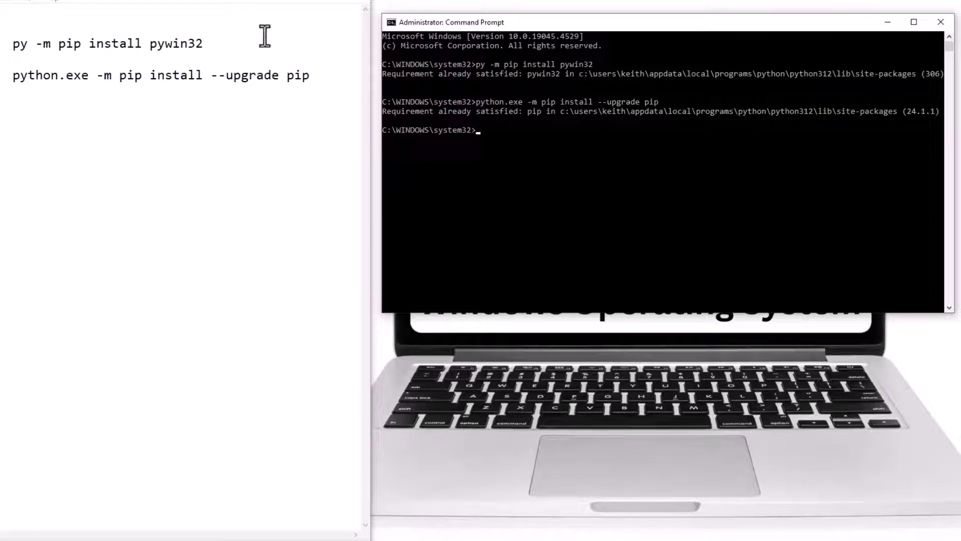
pyautogui.click(947, 28)
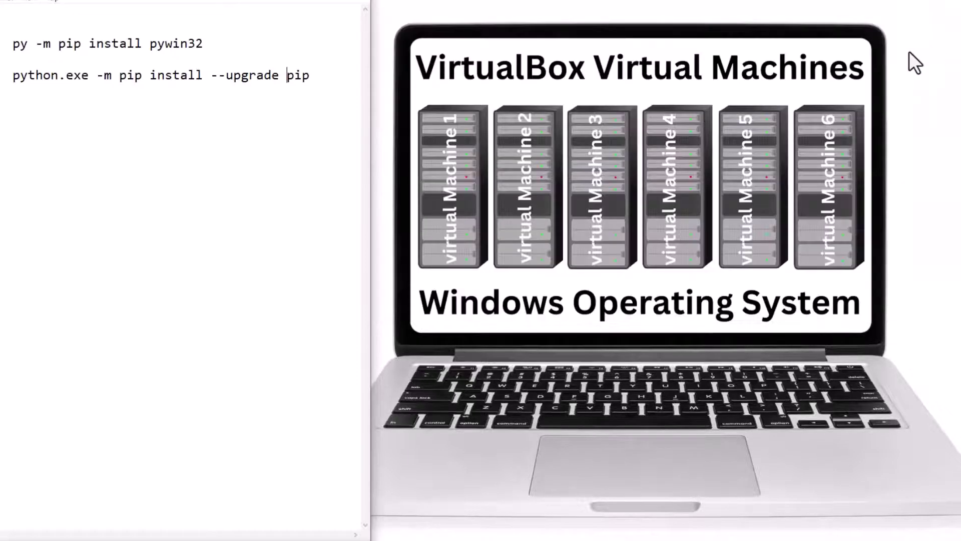